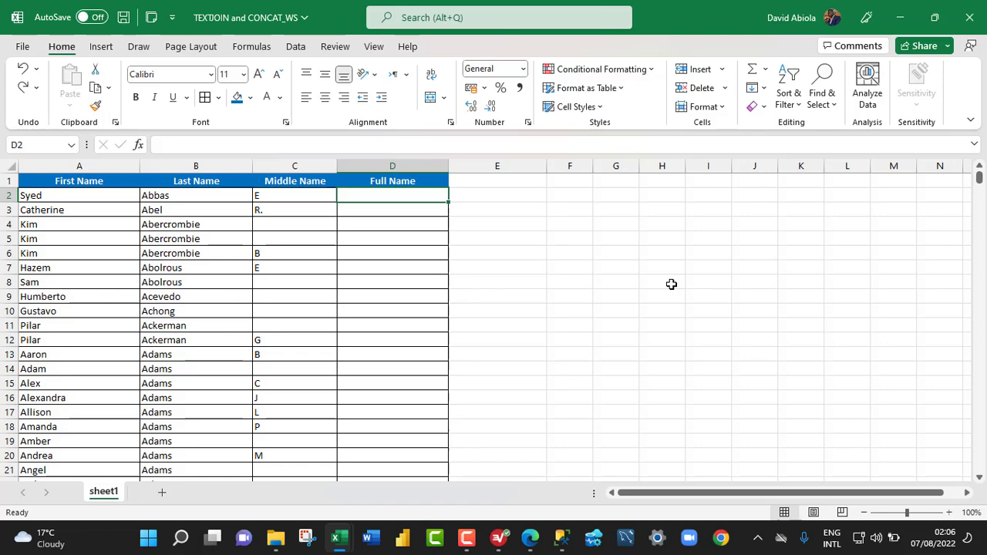
pyautogui.click(577, 238)
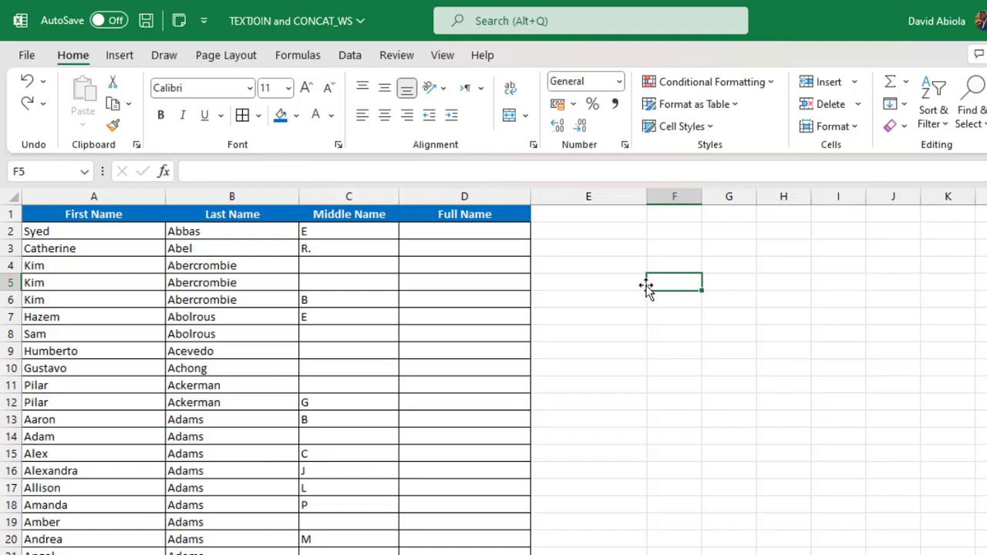
pyautogui.click(594, 287)
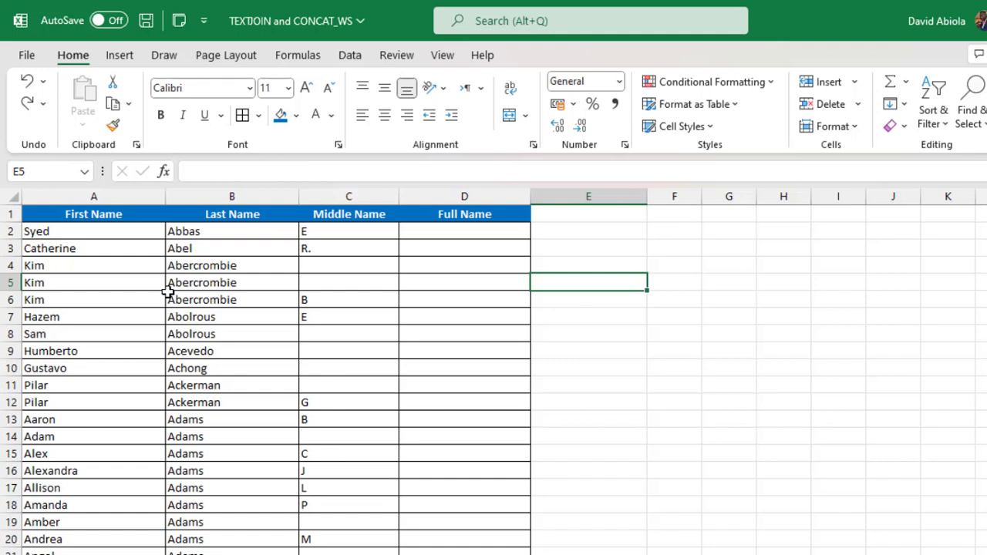
pyautogui.moveTo(97, 213); pyautogui.dragTo(108, 351)
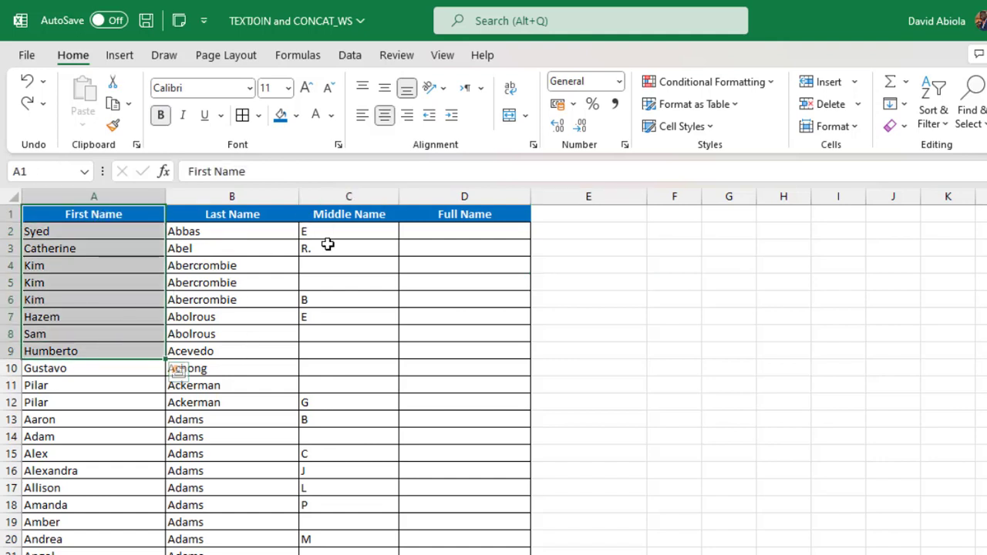
# Enter a TEXTJOIN formula in cell D2 that joins A2:C2 with a space delimiter and ignores empty cells
pyautogui.click(471, 231)
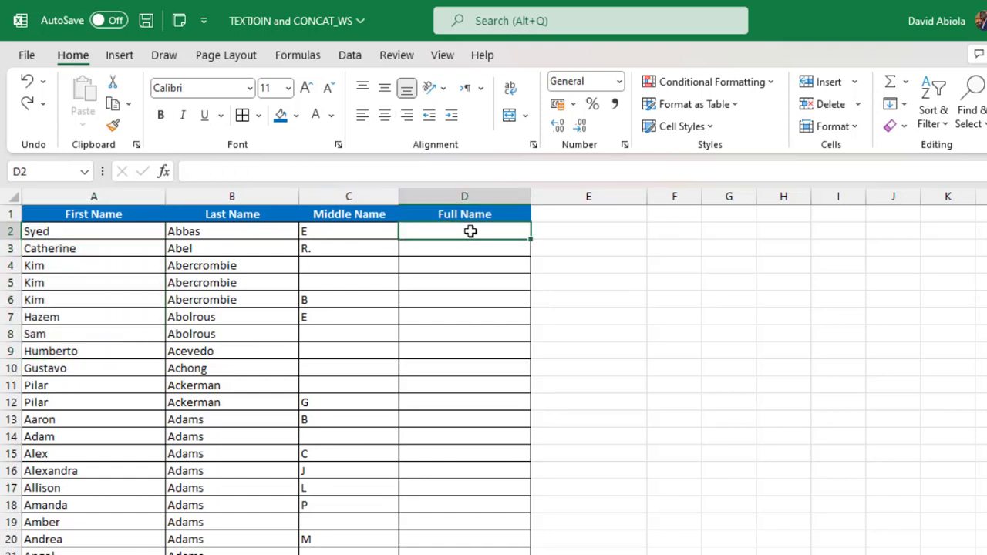
pyautogui.write('=textj')
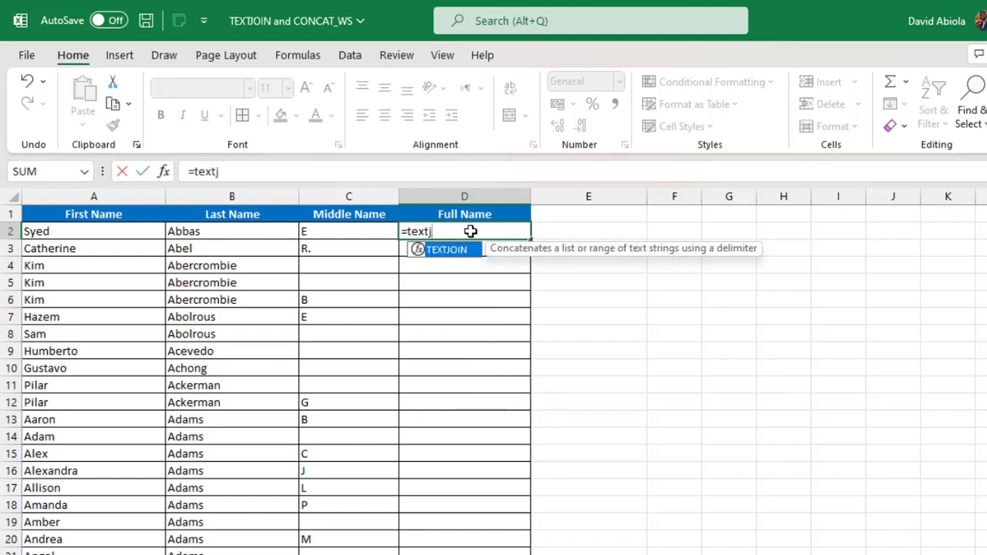
pyautogui.press('Tab')
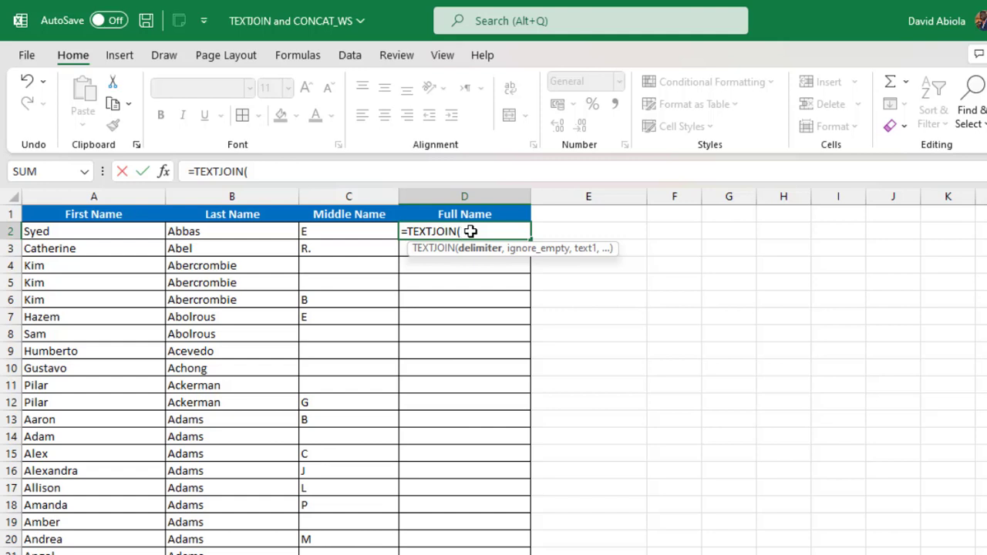
pyautogui.press('BackSpace')
pyautogui.write('" ",')
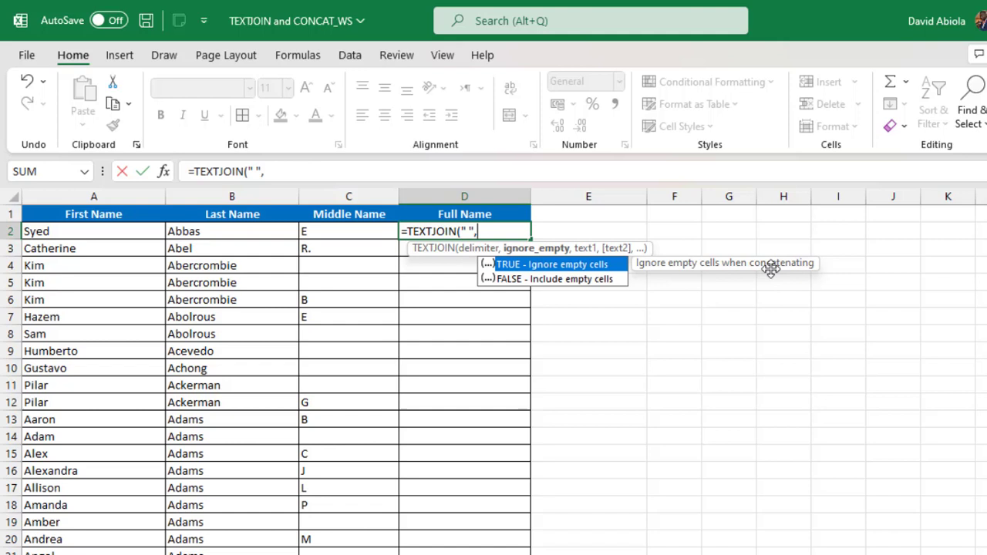
pyautogui.press('Tab')
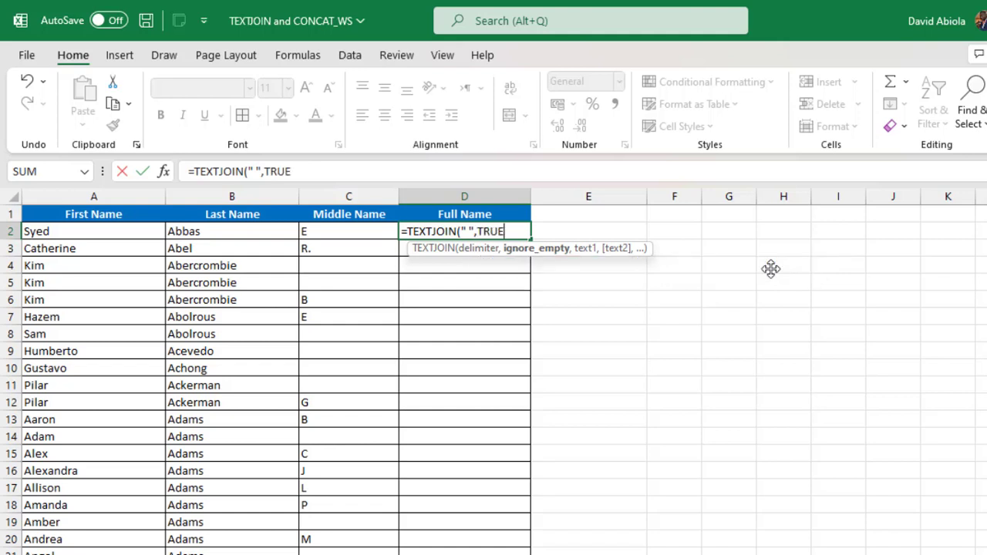
pyautogui.write(',')
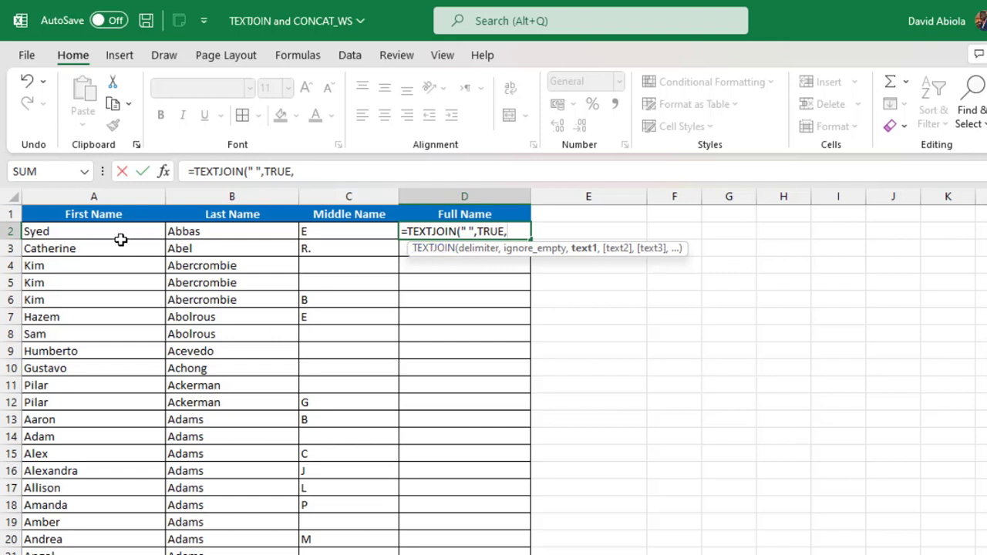
pyautogui.click(85, 234)
pyautogui.moveTo(86, 235); pyautogui.dragTo(378, 229)
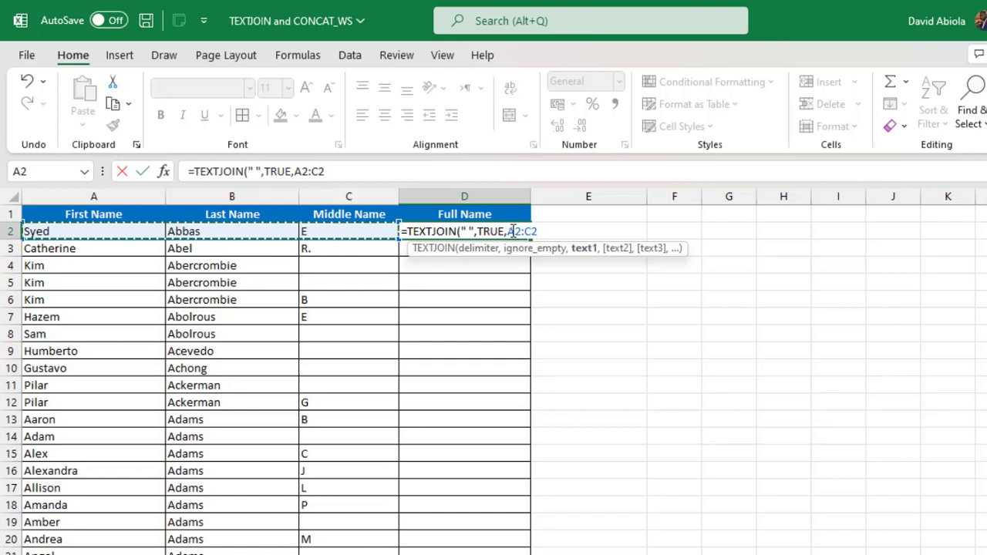
pyautogui.write(')')
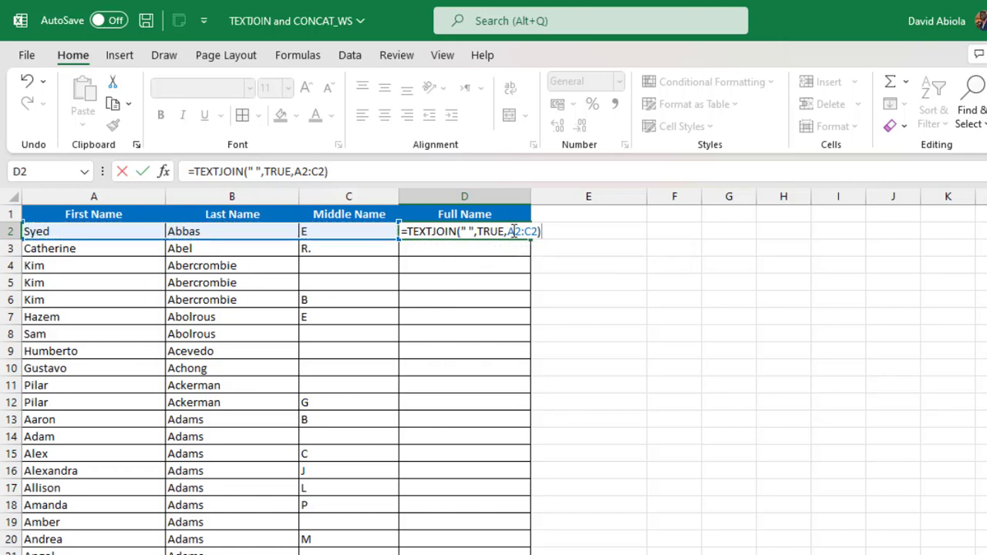
pyautogui.hotkey('ctrl', 'Return')
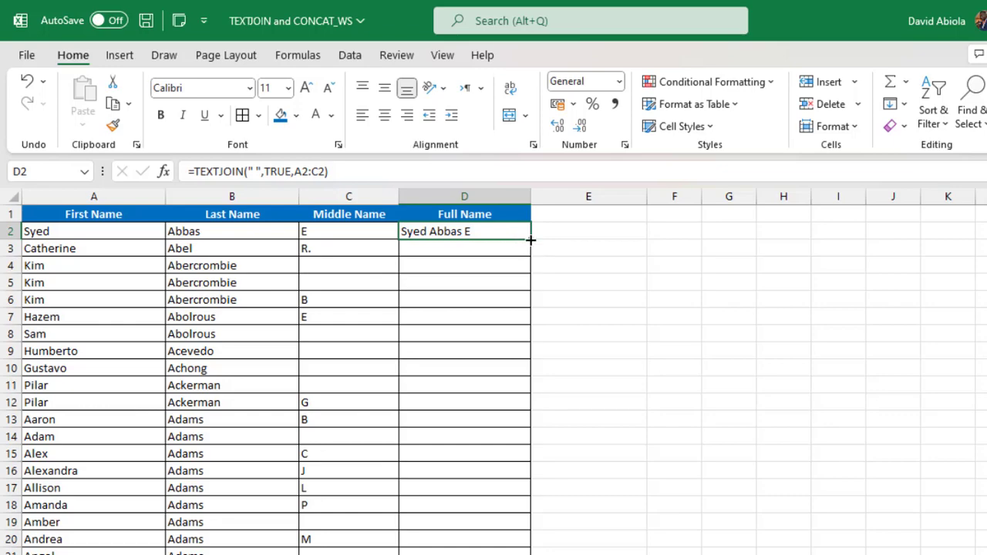
# Fill the TEXTJOIN formula from D2 down the whole Full Name column
pyautogui.doubleClick(530, 240)
pyautogui.moveTo(493, 248); pyautogui.dragTo(474, 537)
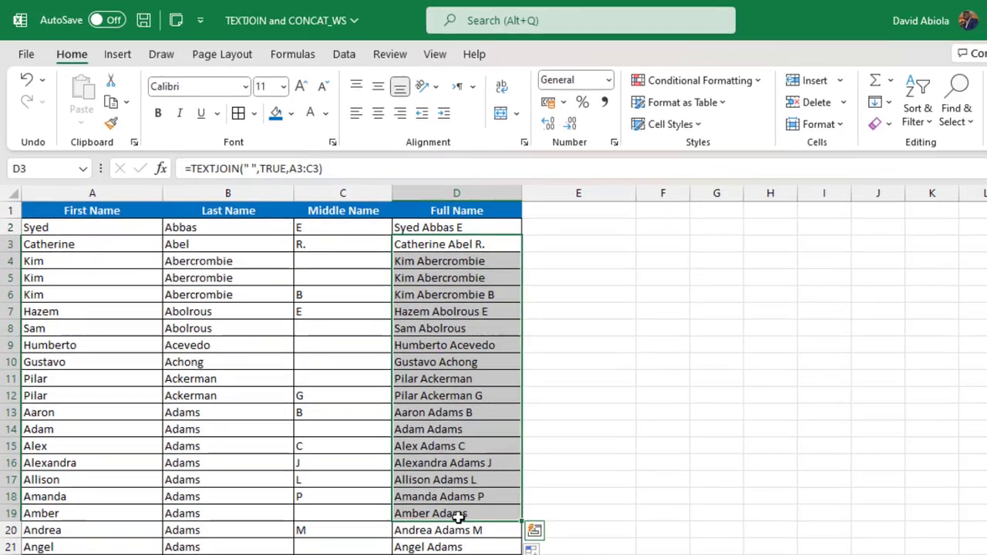
pyautogui.click(451, 382)
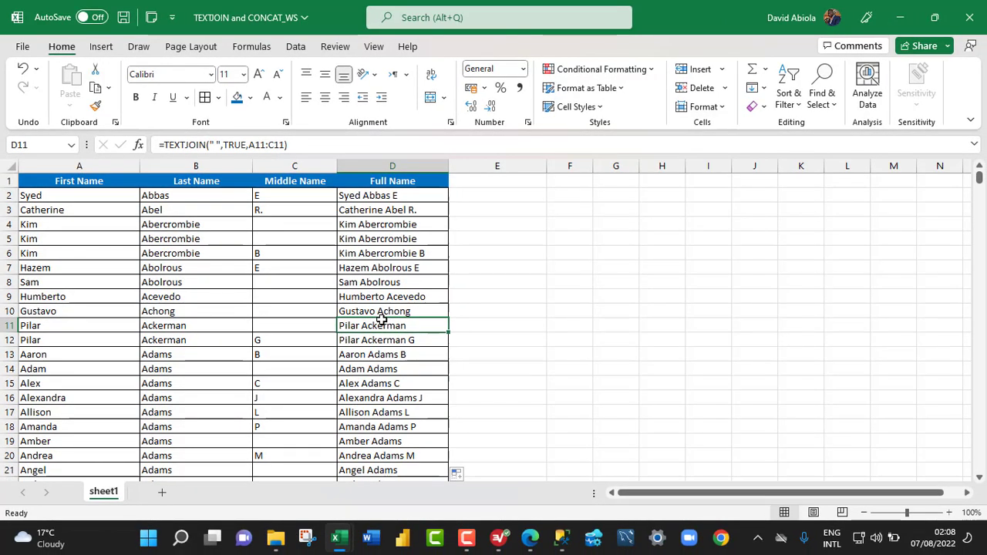
# Switch to SQL Server Management Studio and run only the query selecting FirstName, LastName and MiddleName from Person.Person
pyautogui.click(561, 537)
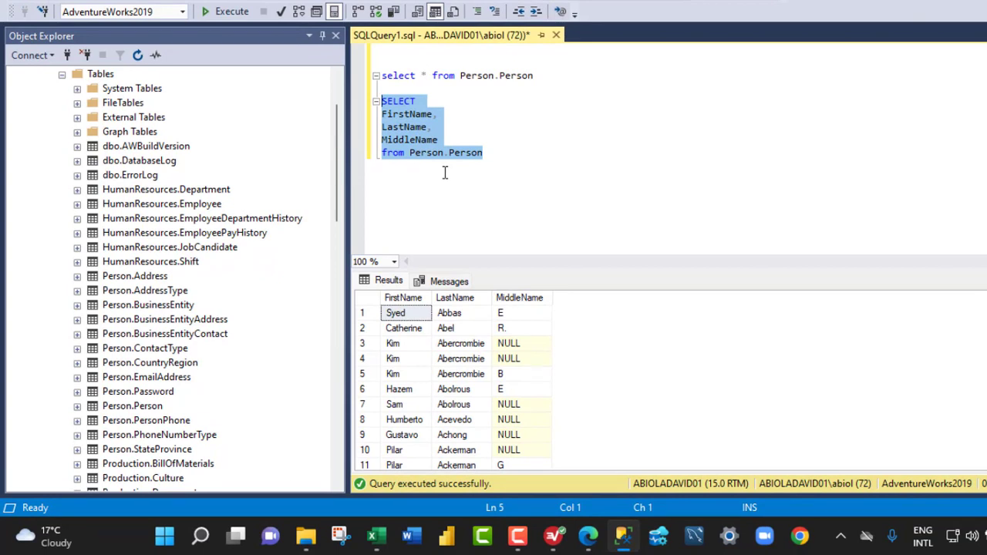
pyautogui.click(400, 115)
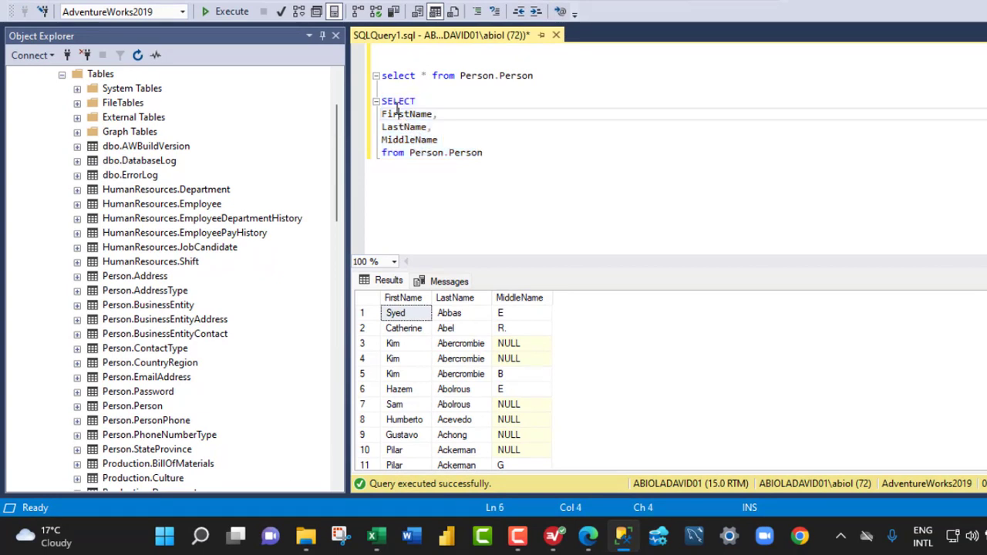
pyautogui.moveTo(382, 101); pyautogui.dragTo(407, 128)
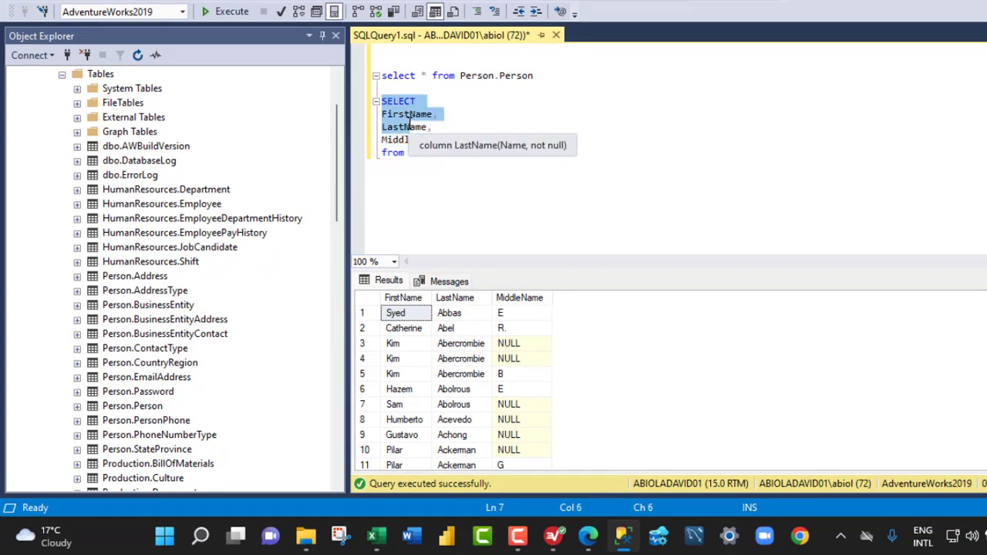
pyautogui.click(399, 116)
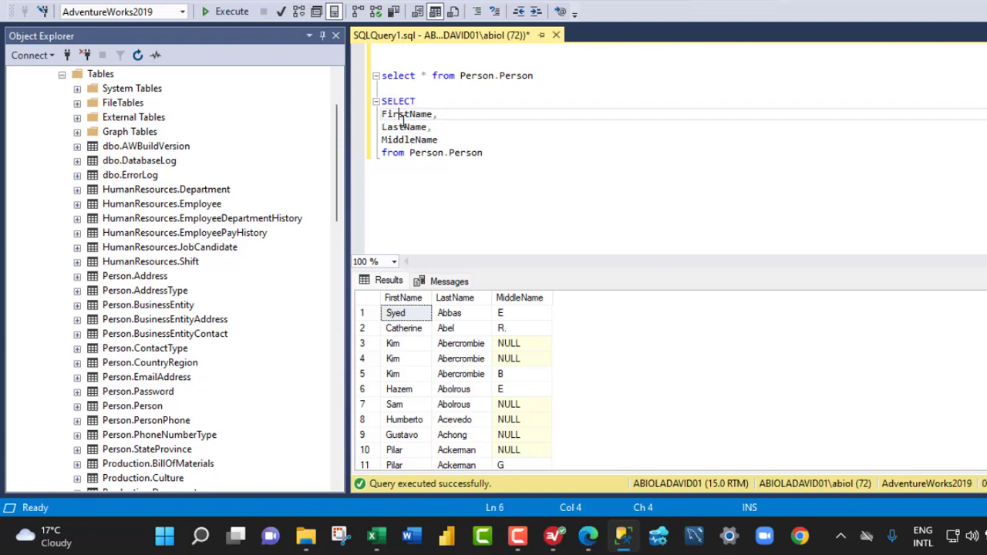
pyautogui.click(410, 127)
pyautogui.click(413, 139)
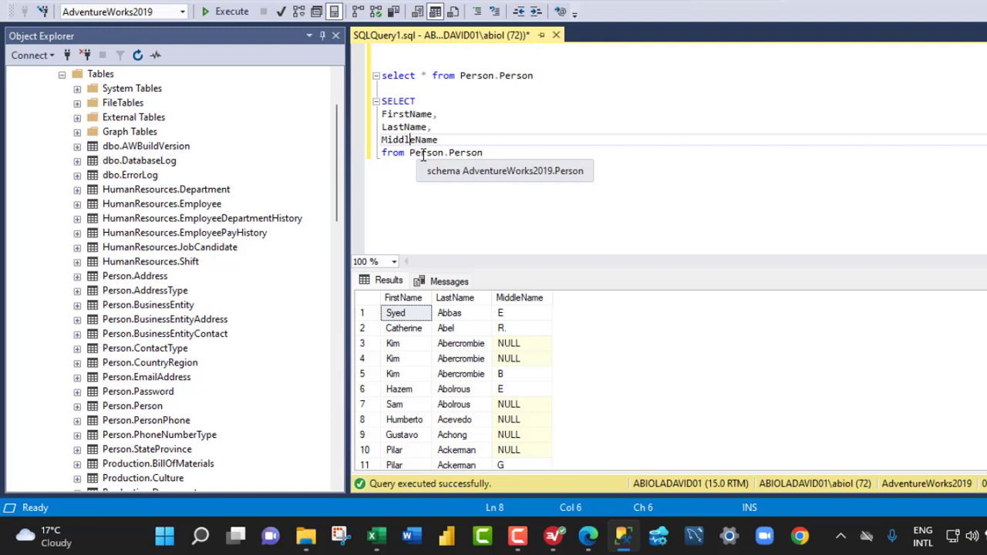
pyautogui.click(524, 154)
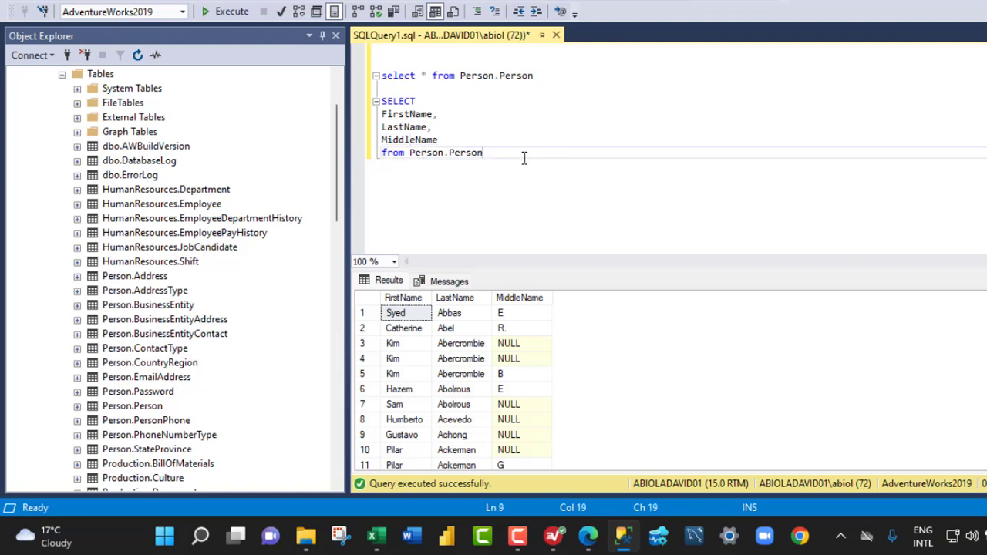
pyautogui.moveTo(489, 153); pyautogui.dragTo(383, 104)
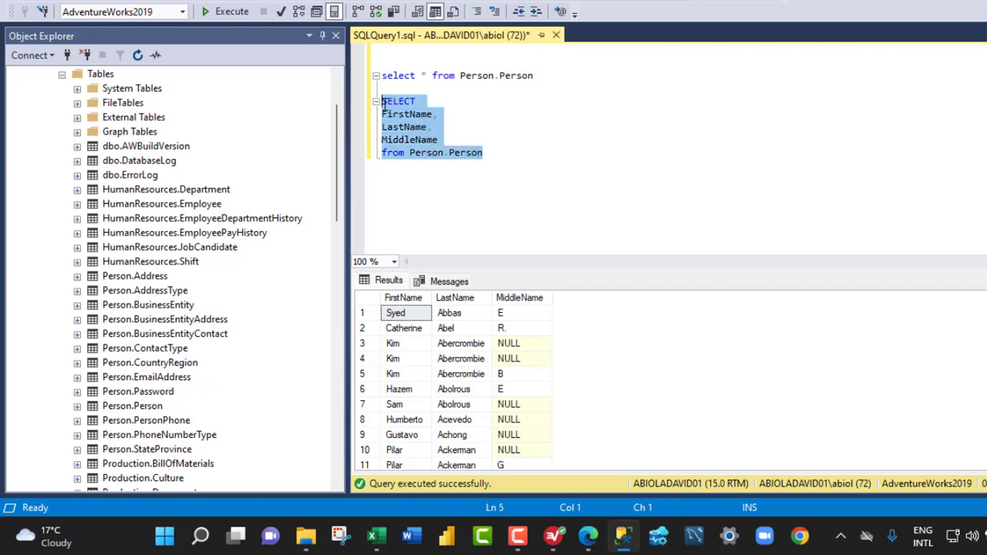
pyautogui.click(222, 12)
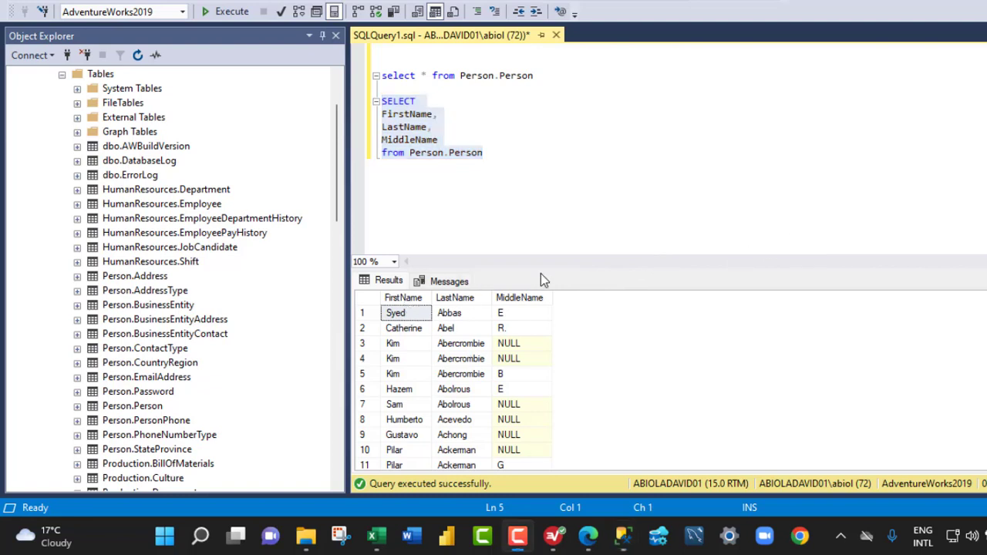
# Start a CONCAT_WS expression with a single-space separator ' ' on a new line after MiddleName in the SELECT list
pyautogui.click(457, 138)
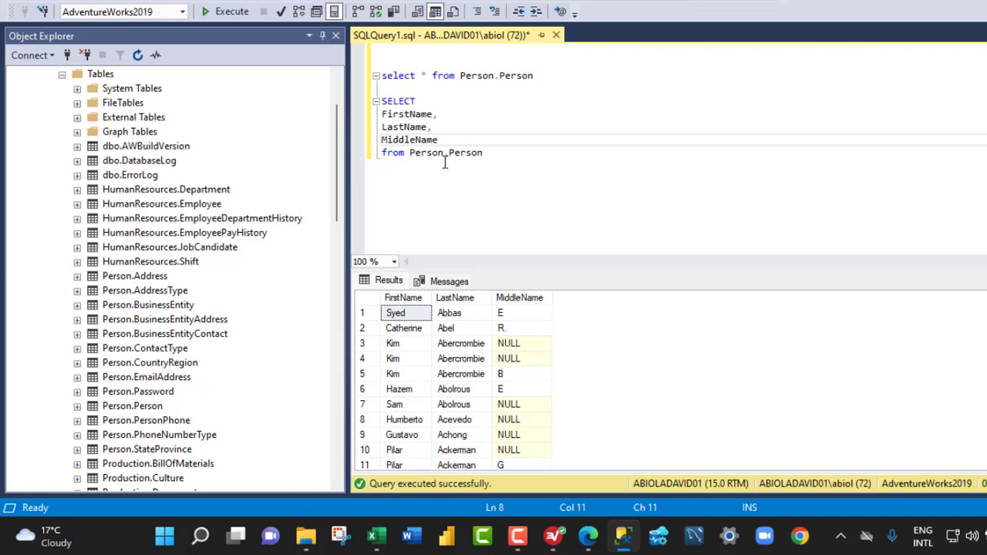
pyautogui.write(',')
pyautogui.press('Return')
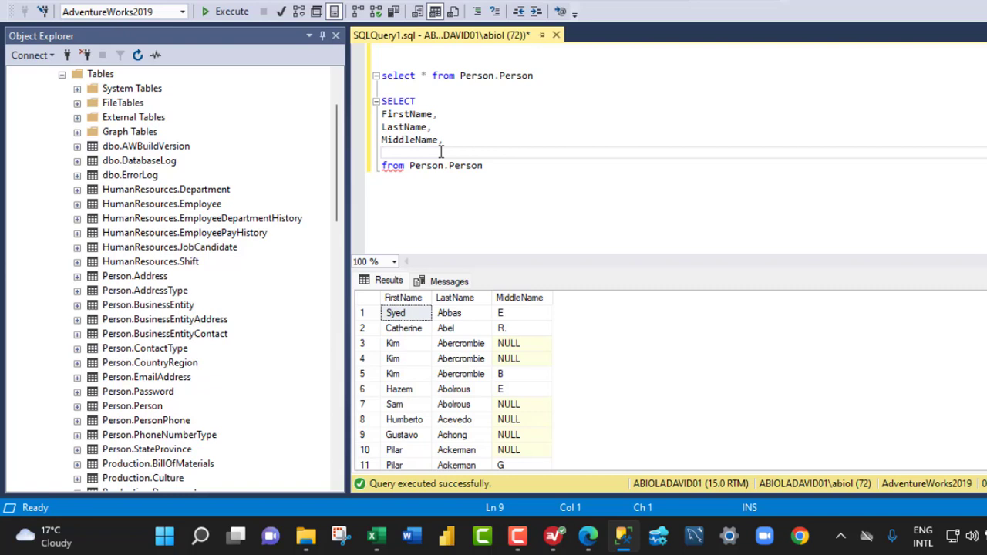
pyautogui.write('conc')
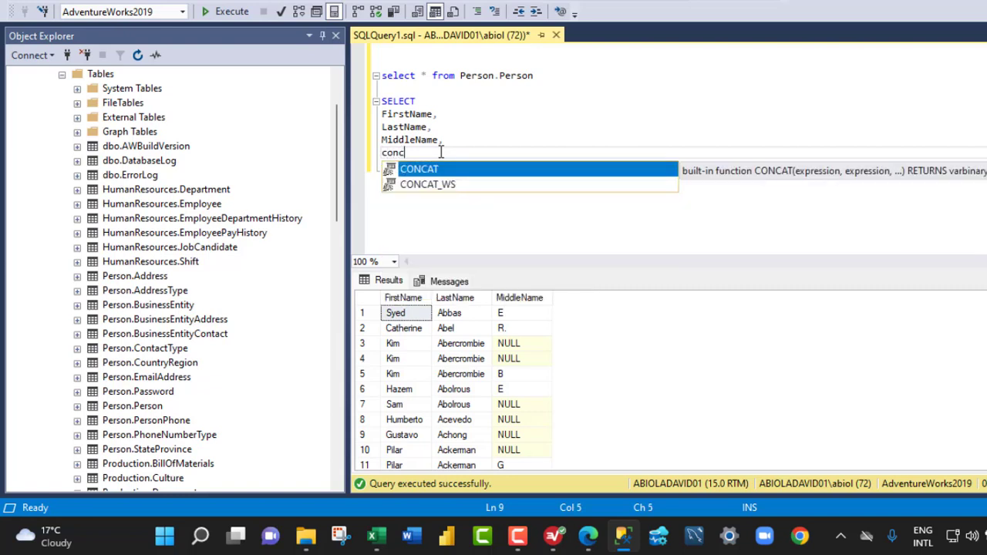
pyautogui.press('Down')
pyautogui.press('Tab')
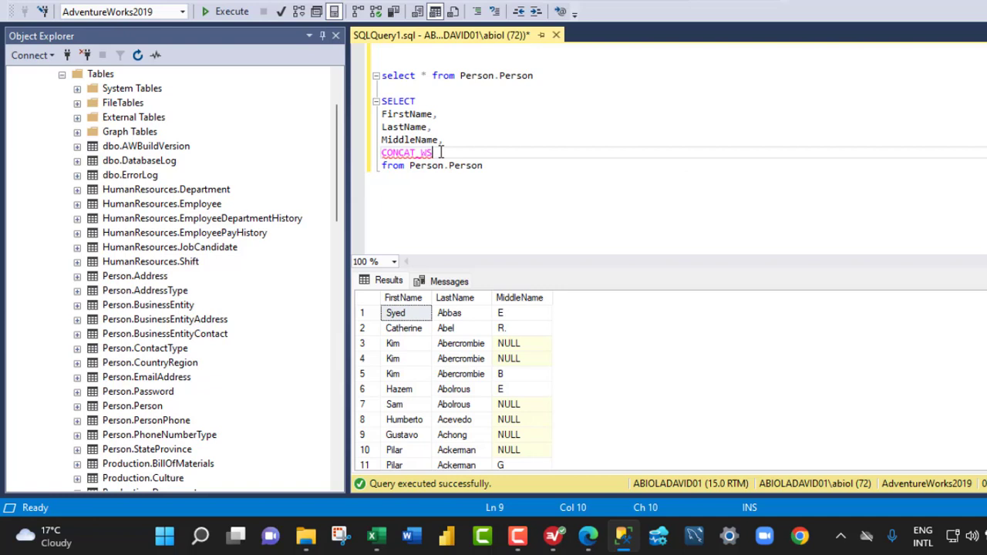
pyautogui.write('(')
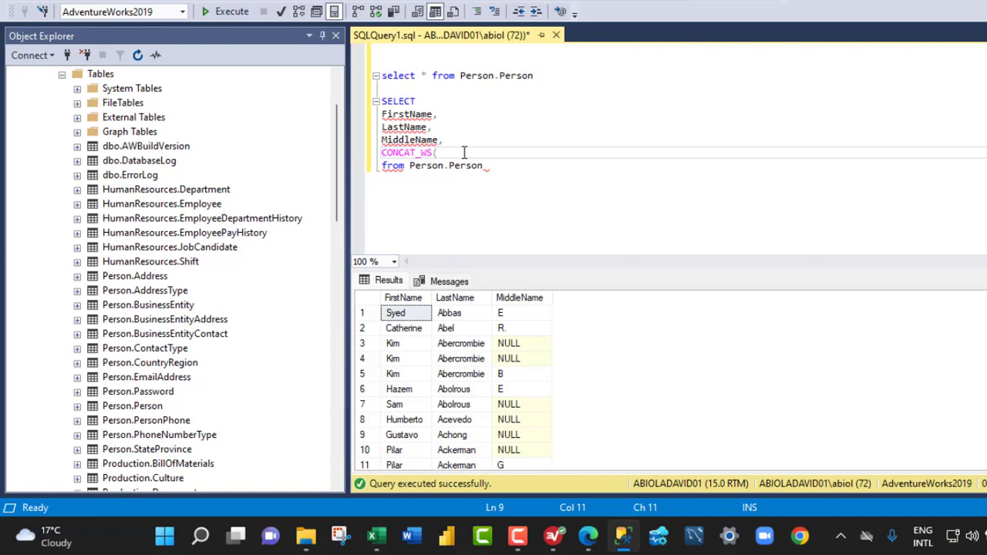
pyautogui.write("''")
pyautogui.press('Left')
pyautogui.press('Right')
pyautogui.write(',')
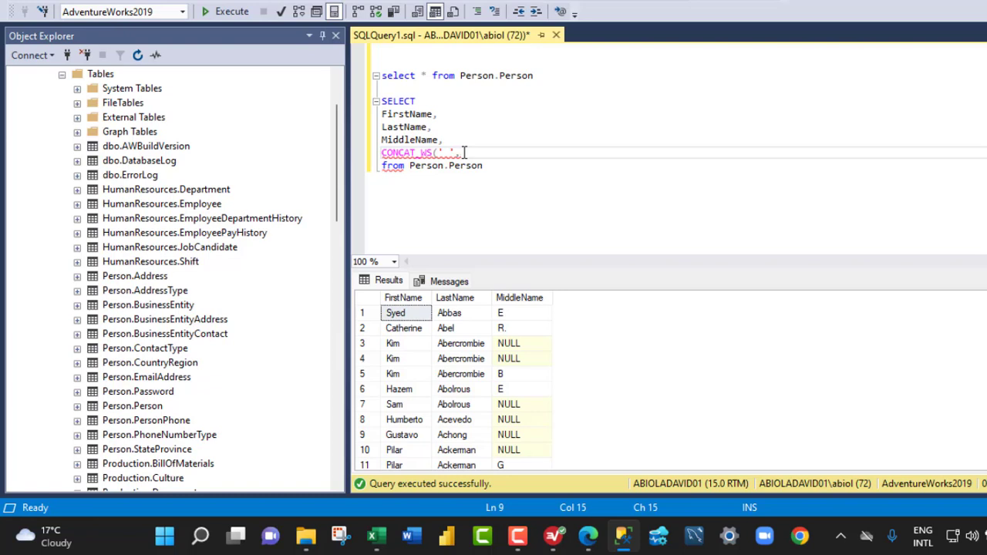
# Complete the CONCAT_WS expression with the FirstName, LastName and MiddleName columns as its arguments
pyautogui.write('firs')
pyautogui.press('Down')
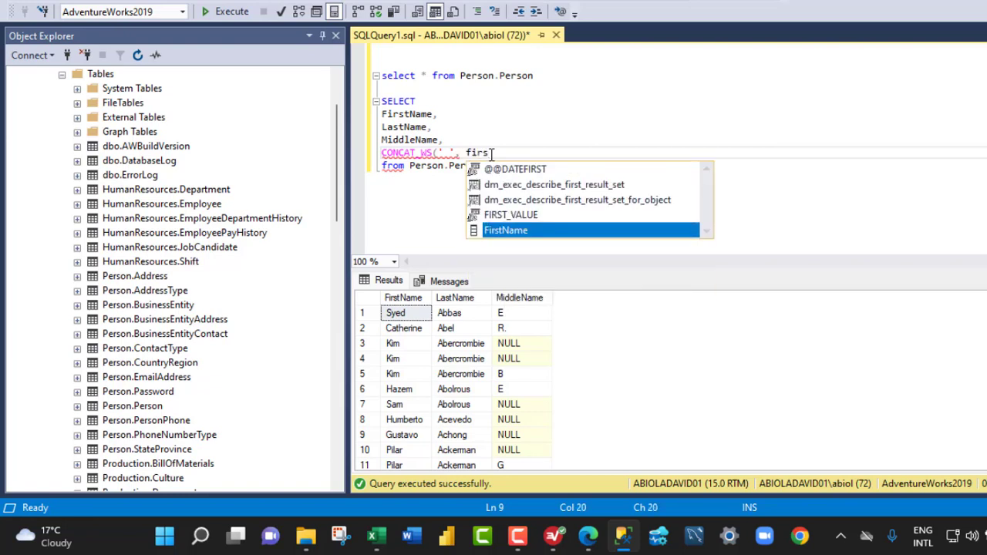
pyautogui.press('Tab')
pyautogui.write(',')
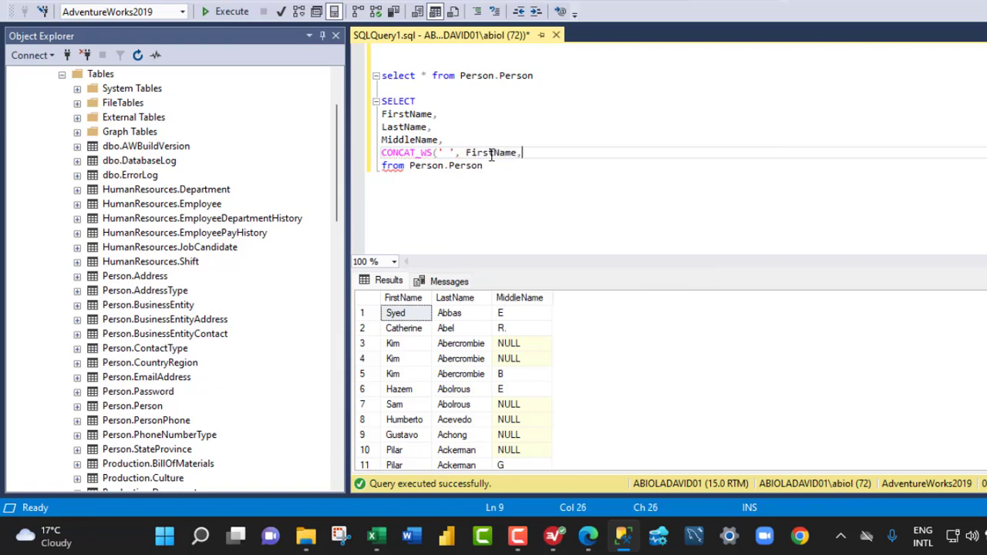
pyautogui.write(' las')
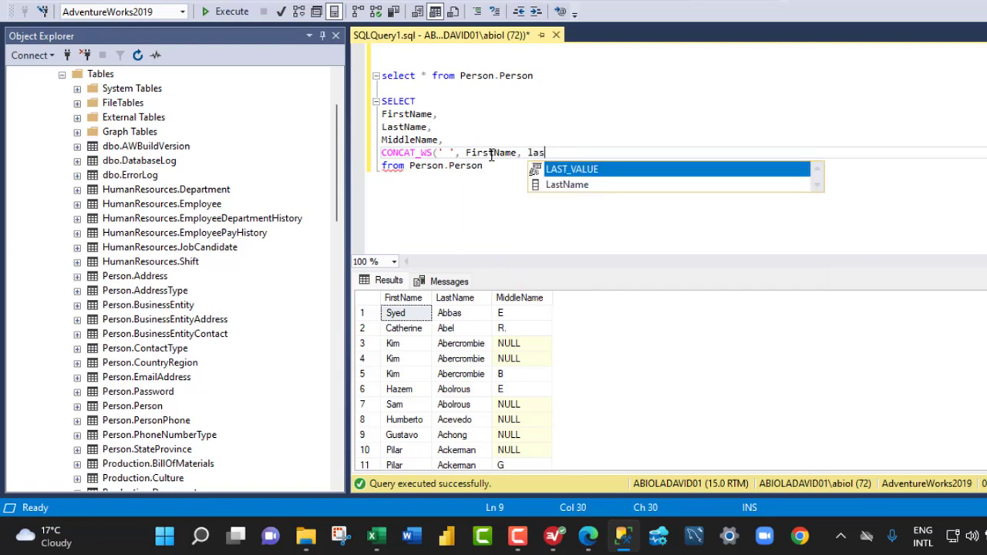
pyautogui.press('Down')
pyautogui.press('Tab')
pyautogui.write(', ')
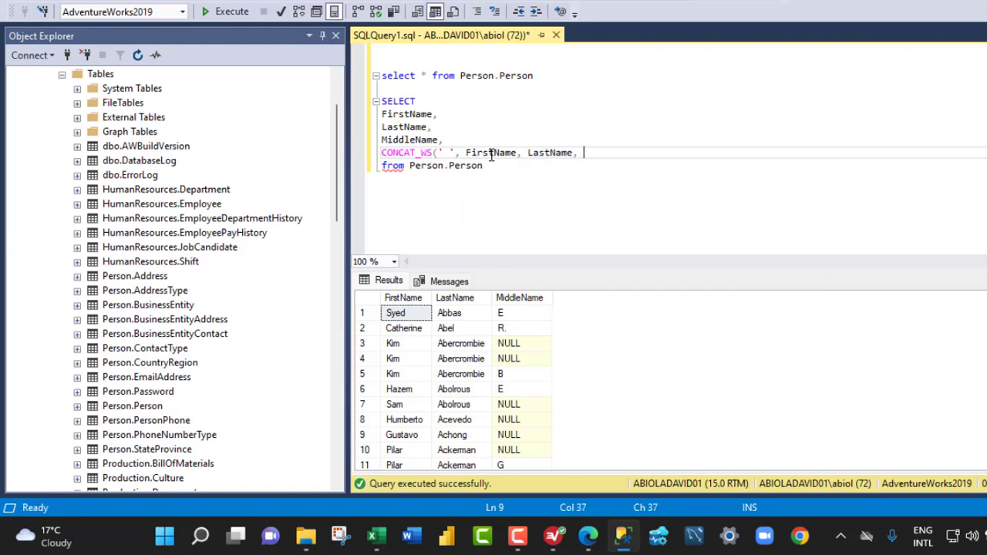
pyautogui.write('mid')
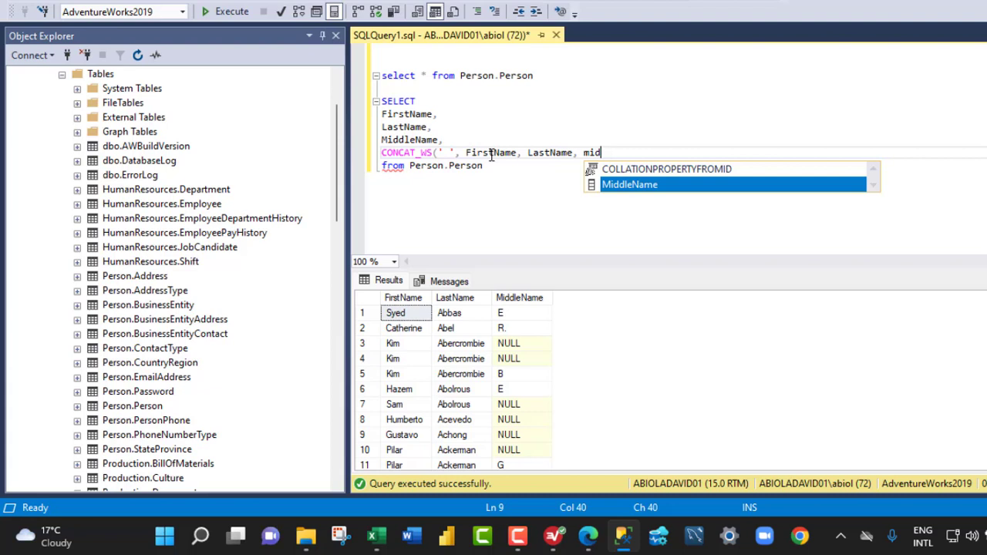
pyautogui.press('Tab')
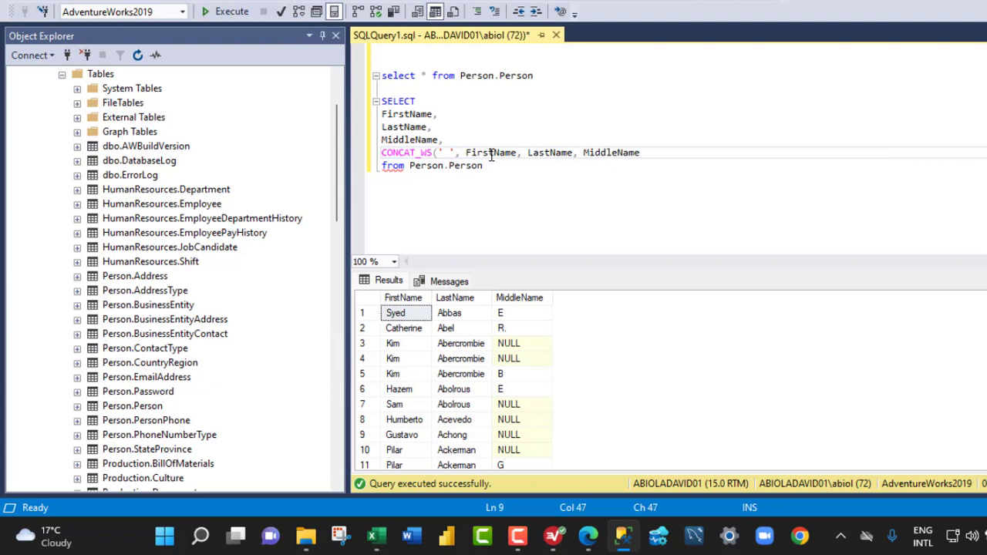
pyautogui.write(')')
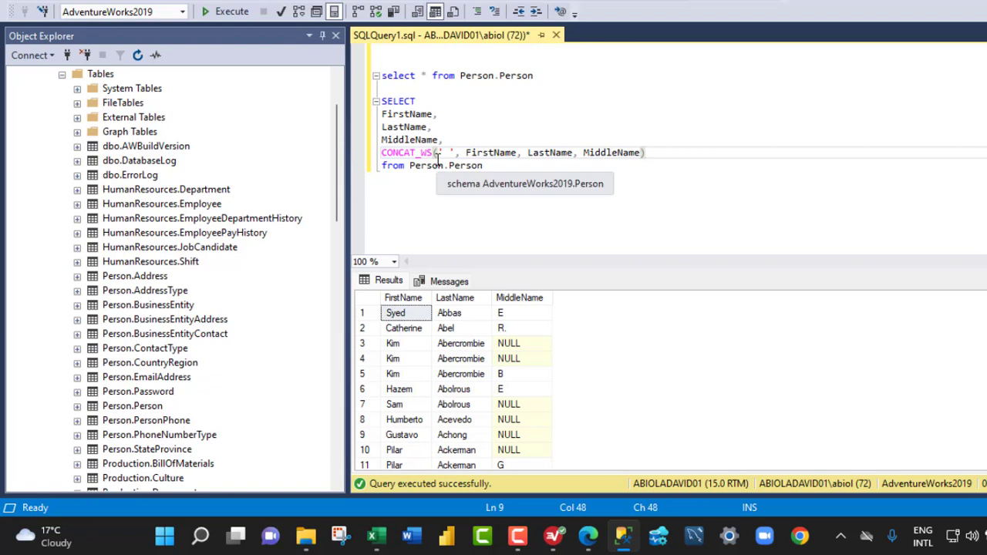
# Run only the SELECT query that includes the CONCAT_WS expression on Person.Person
pyautogui.moveTo(496, 171); pyautogui.dragTo(374, 101)
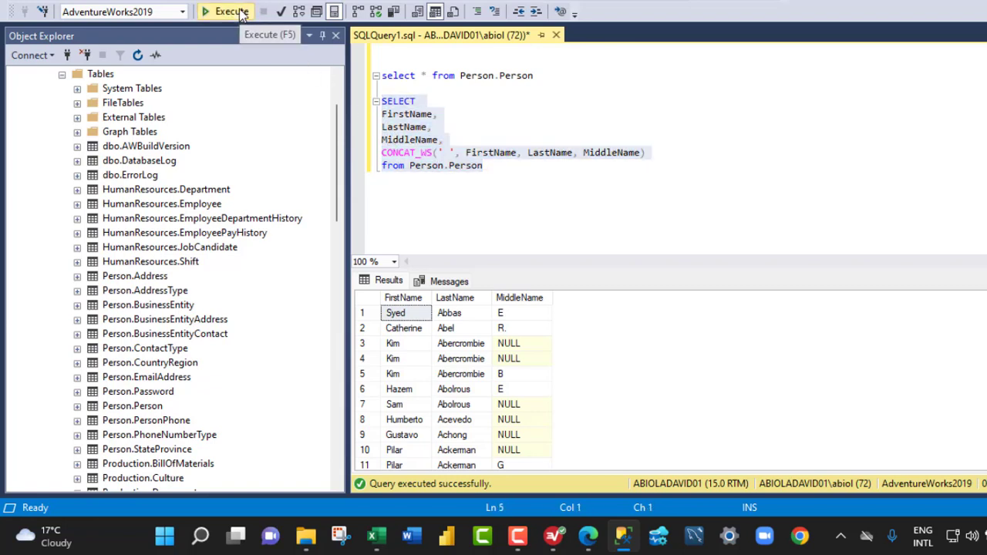
pyautogui.click(232, 12)
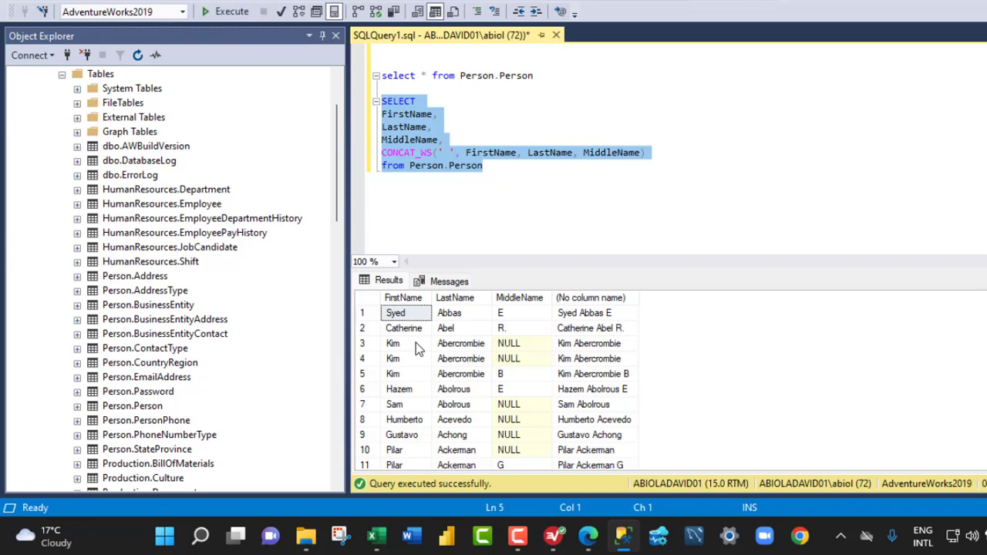
pyautogui.click(662, 161)
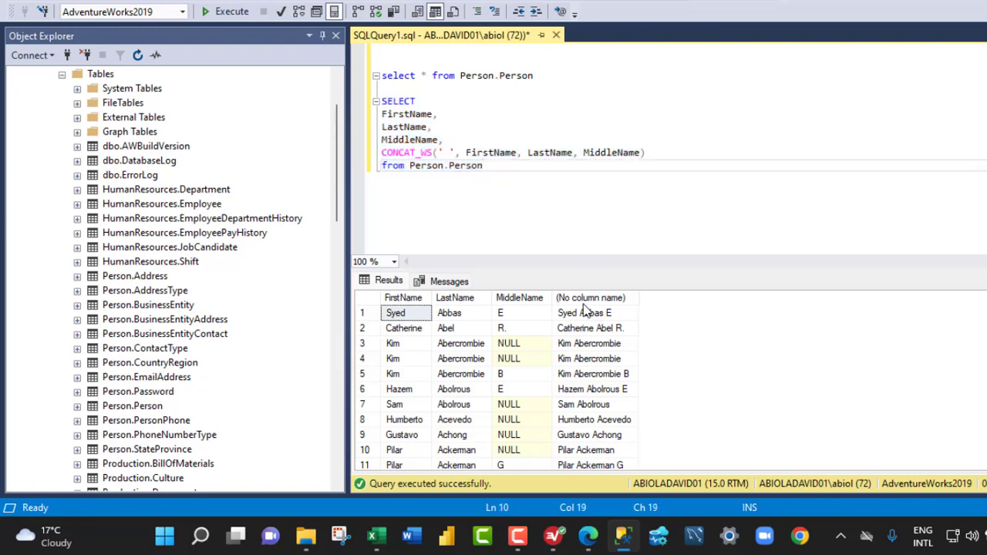
# Give the CONCAT_WS expression the alias [Full Name] and rerun only that SELECT query
pyautogui.click(672, 151)
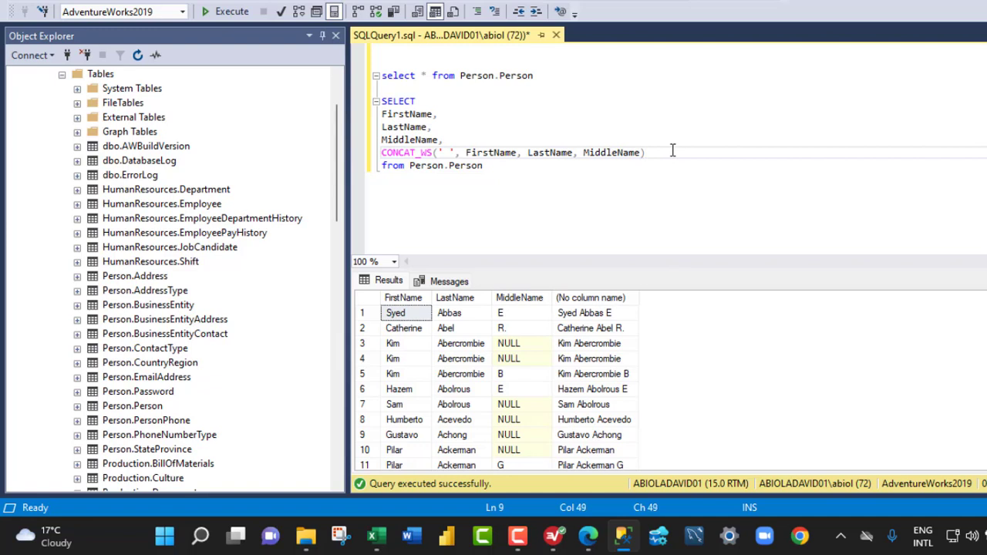
pyautogui.write('as')
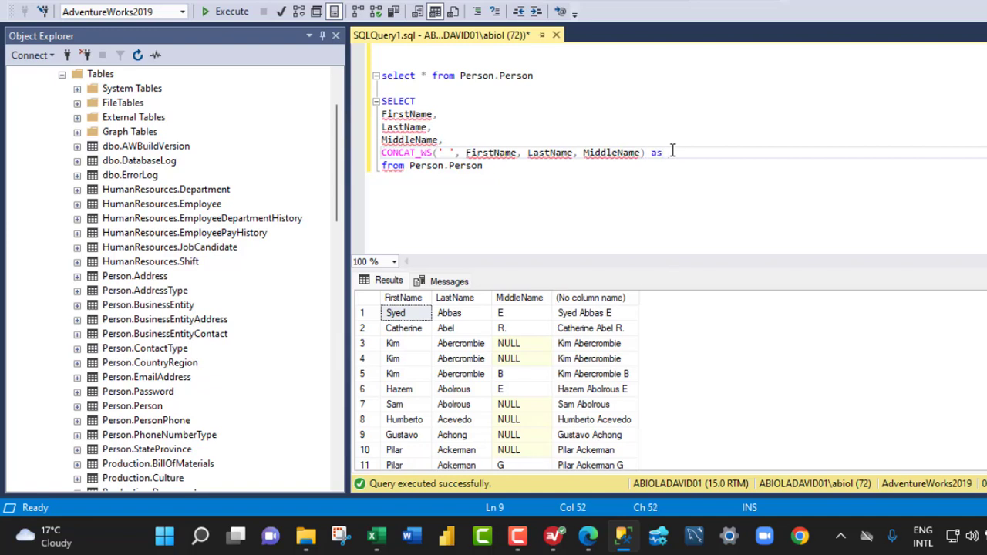
pyautogui.write(' Full Name')
pyautogui.moveTo(692, 154)
pyautogui.write(']')
pyautogui.click(668, 153)
pyautogui.write('[[')
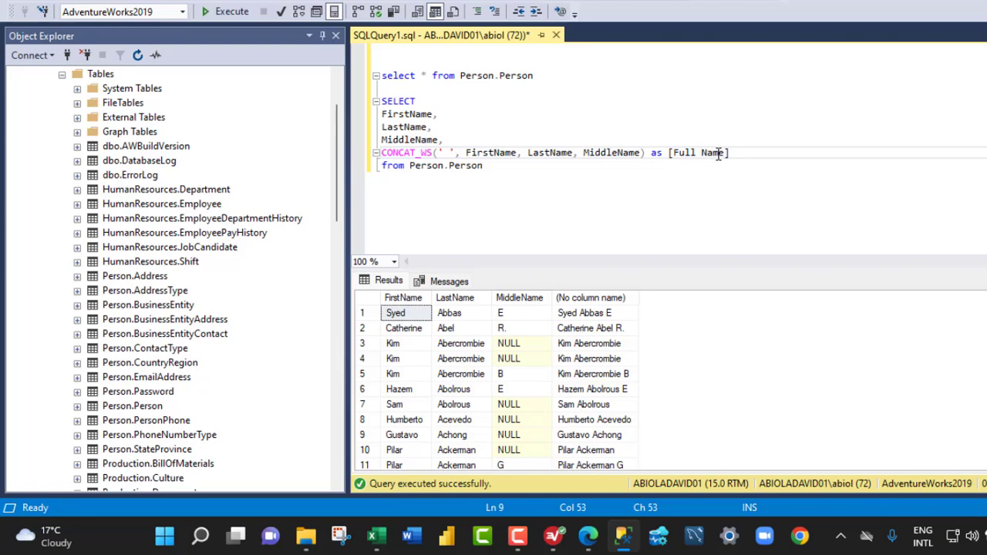
pyautogui.moveTo(483, 165); pyautogui.dragTo(381, 101)
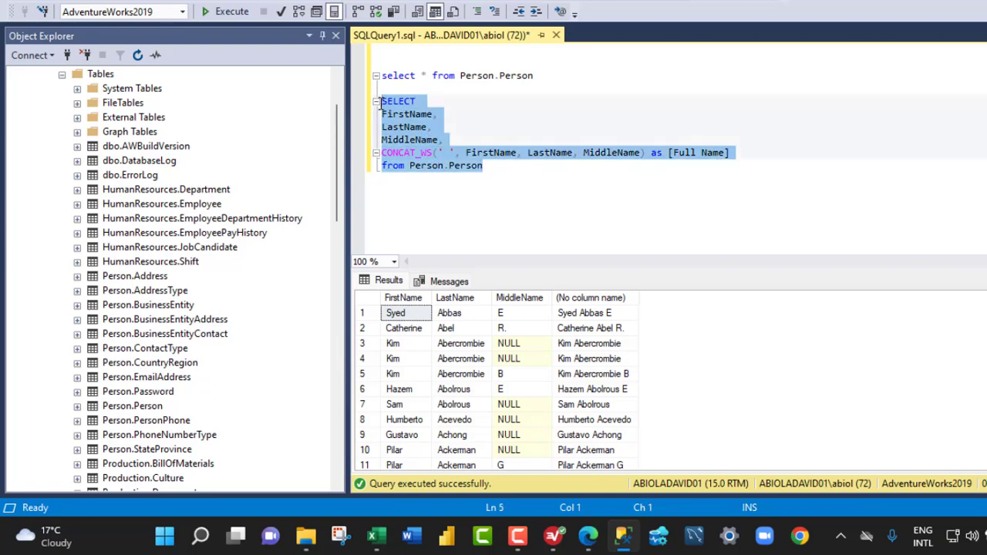
pyautogui.click(229, 12)
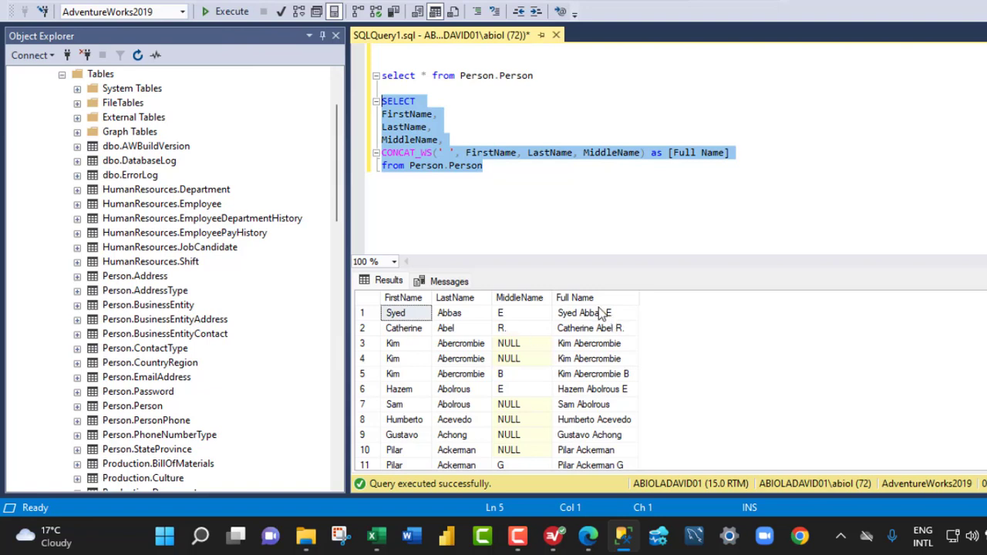
# Review the CONCAT_WS function name in the query, switch to Excel and inspect the TEXTJOIN formulas in D2 and D3 for comparison
pyautogui.click(424, 155)
pyautogui.doubleClick(392, 155)
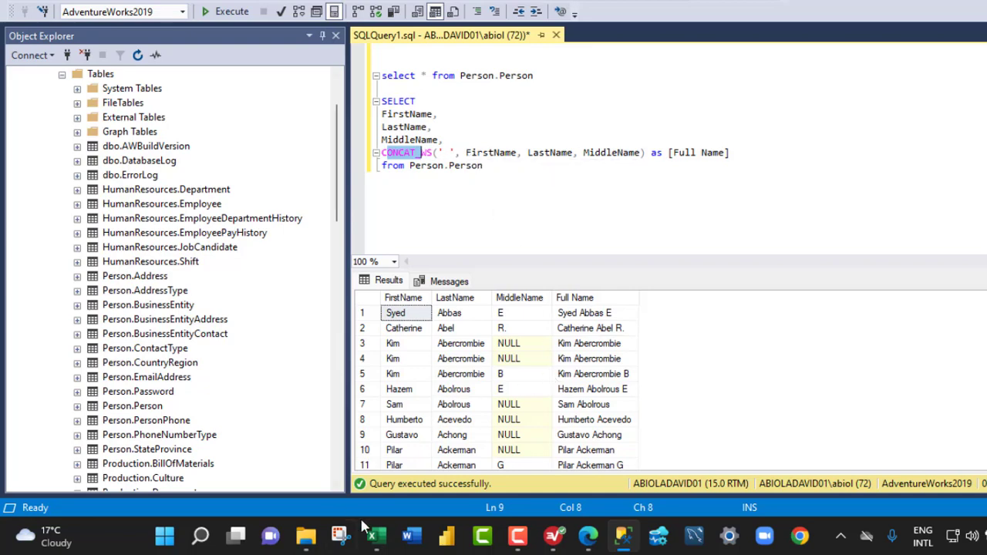
pyautogui.moveTo(376, 536)
pyautogui.click(540, 471)
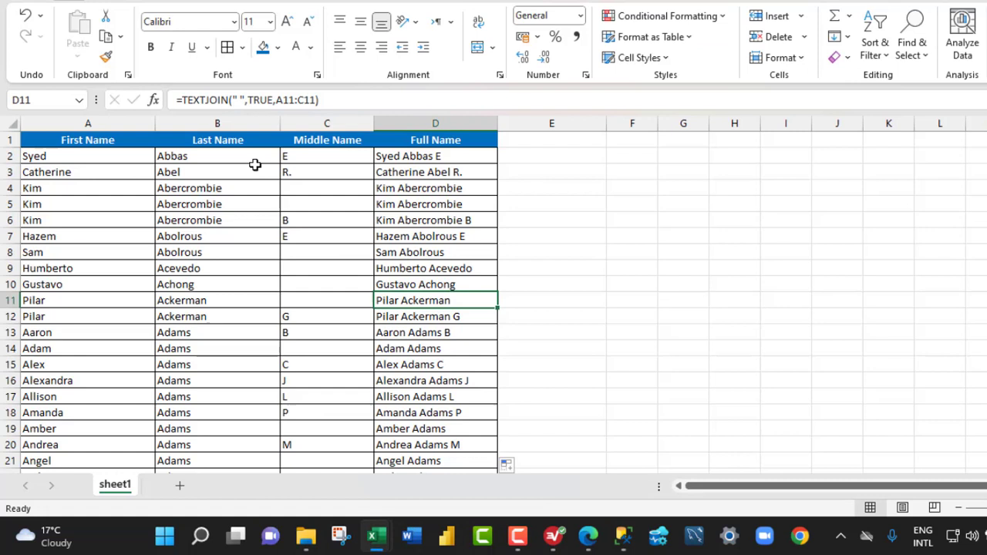
pyautogui.click(423, 157)
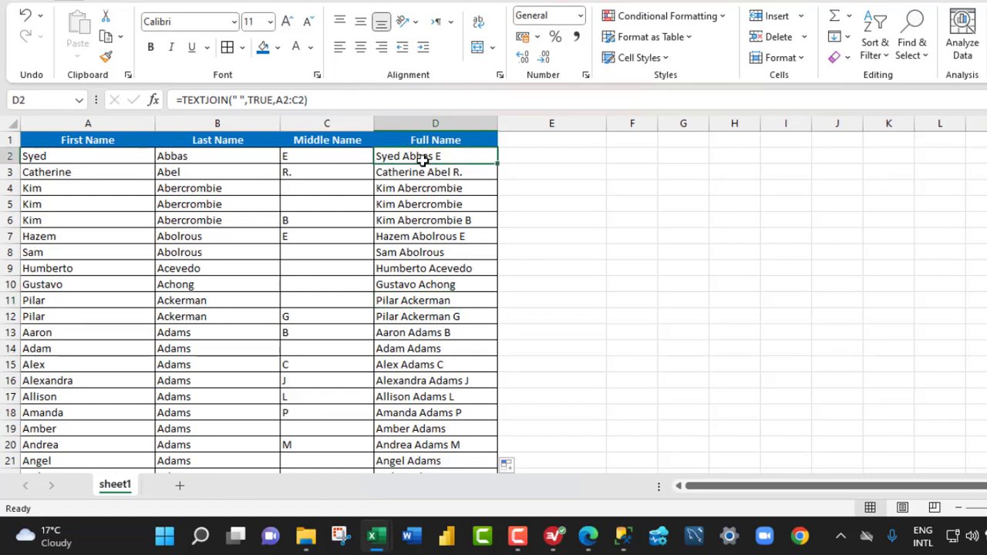
pyautogui.click(438, 173)
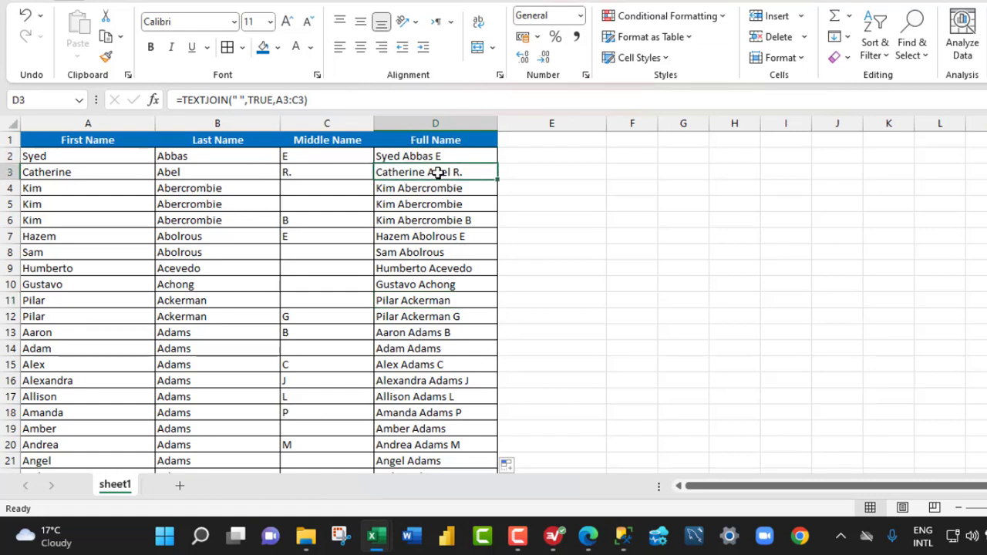